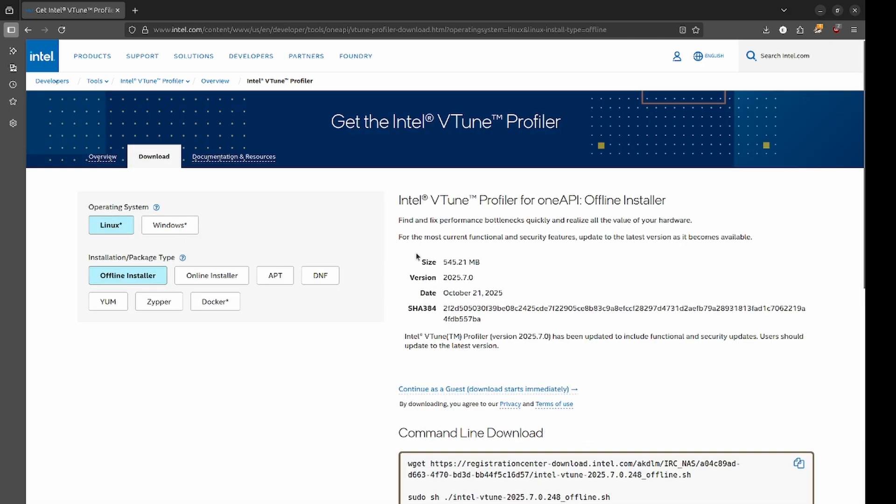
- Review the Linux offline installer details and the command line download instructions for Intel VTune Profiler
scroll(415, 253, down, 4)
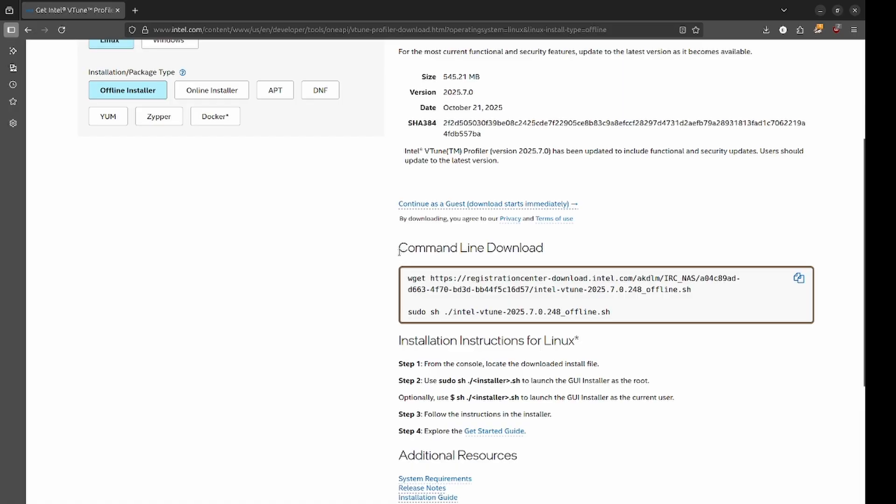
scroll(379, 245, up, 1)
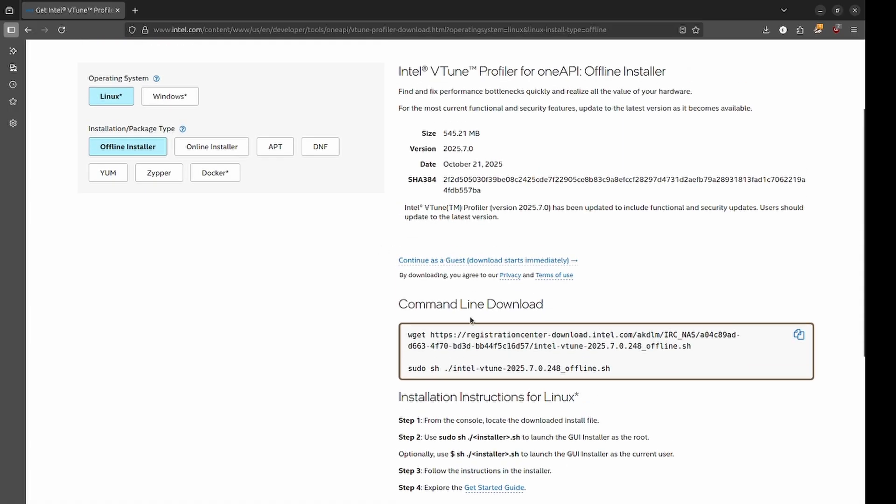
drag(408, 335, 483, 344)
click(315, 282)
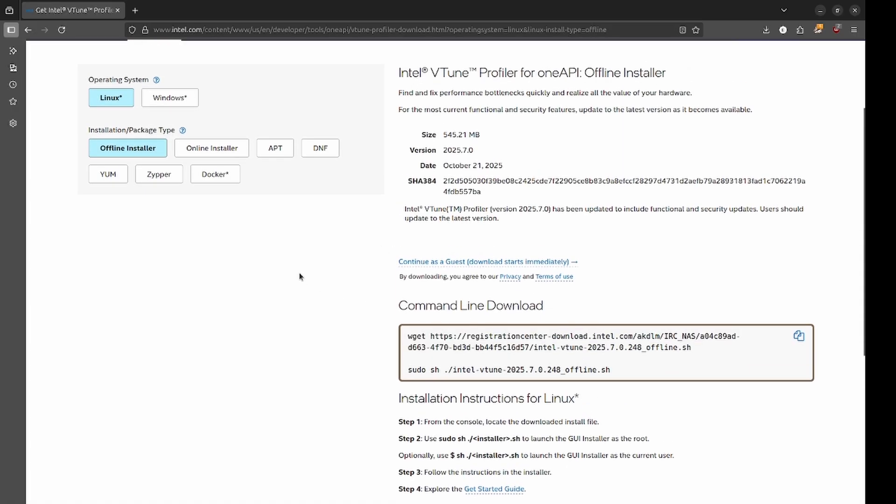
scroll(289, 263, up, 3)
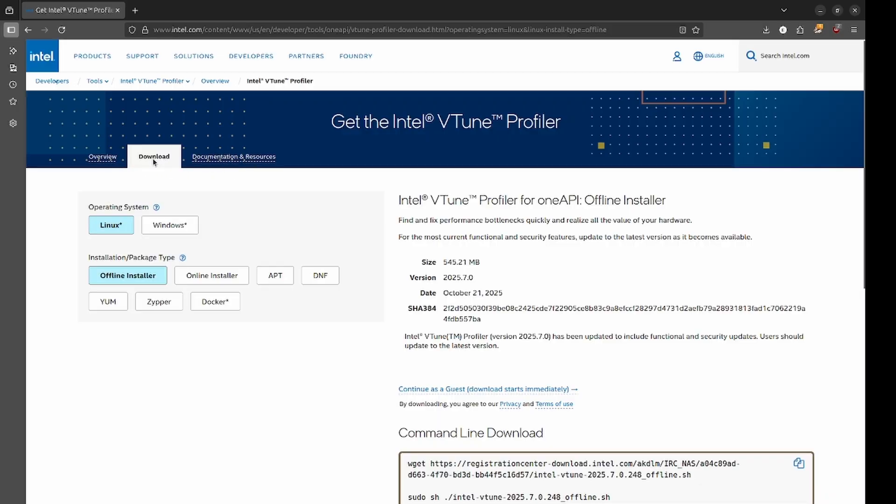
- Open the VTune Profiler overview page and read through its performance analysis description and Features section
click(109, 159)
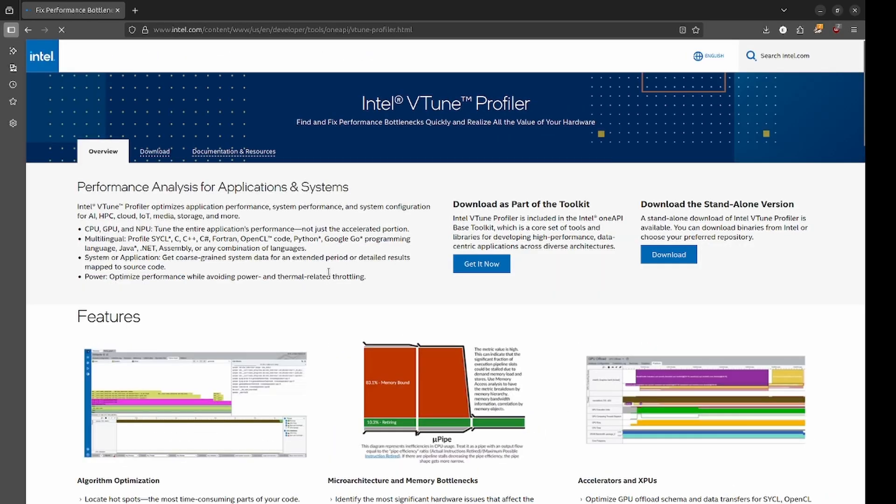
scroll(329, 270, down, 2)
scroll(329, 271, down, 3)
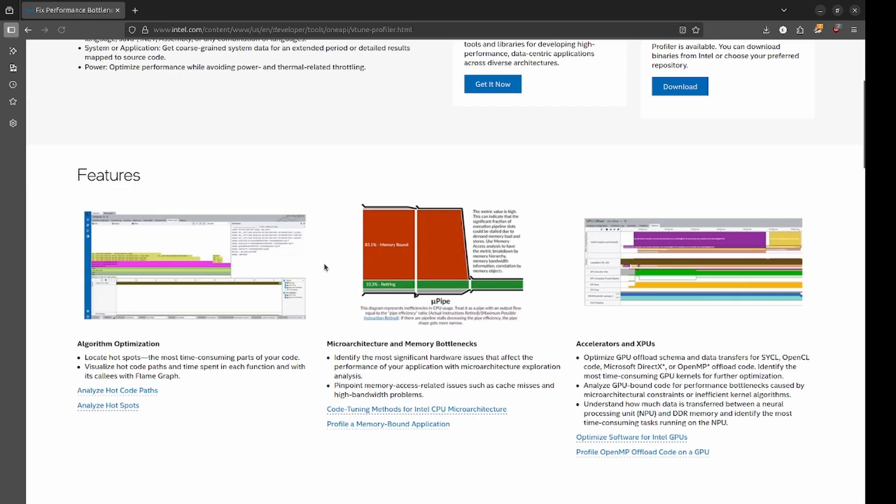
scroll(326, 266, down, 3)
scroll(325, 266, down, 1)
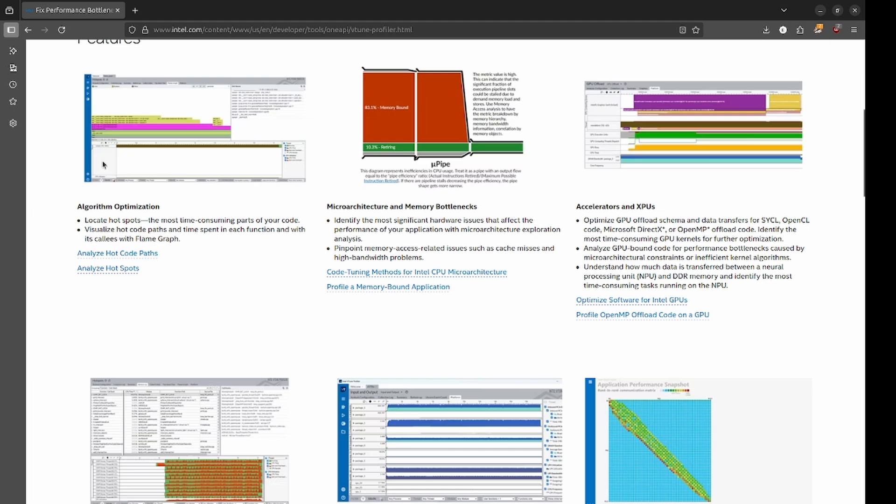
scroll(155, 197, up, 5)
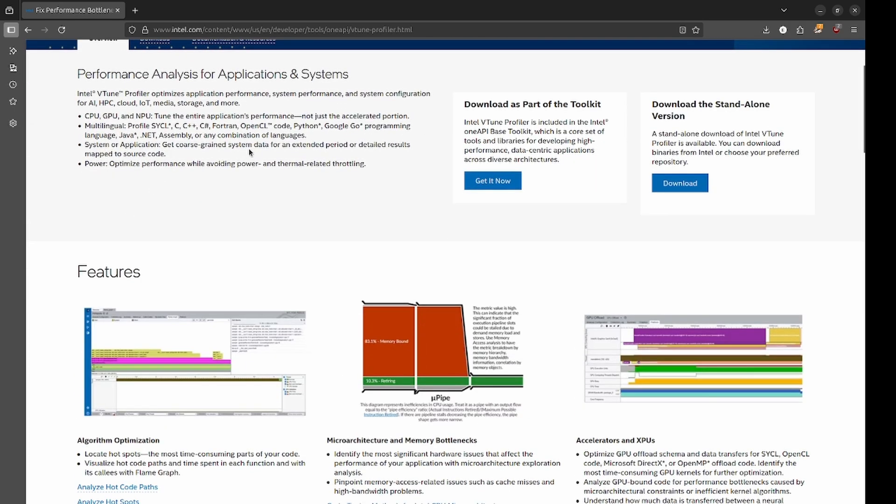
scroll(249, 149, up, 3)
click(255, 173)
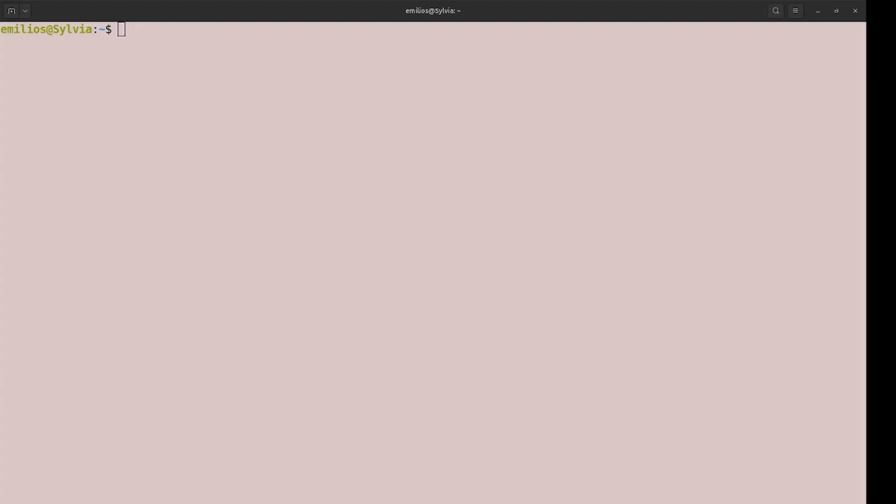
- Begin a cmake command in the terminal with the option -DCMAKE_BUILD_TYPE=RelWithDebInfo
text(cmake)
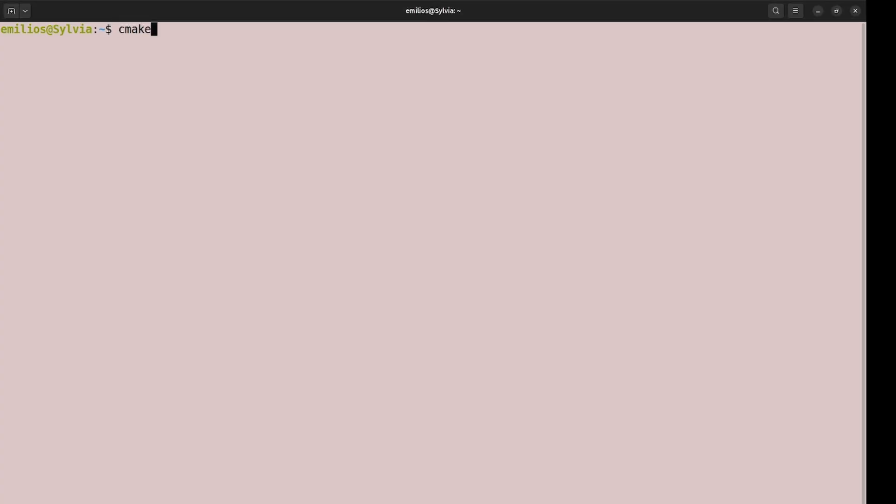
text( -DCMAKE)
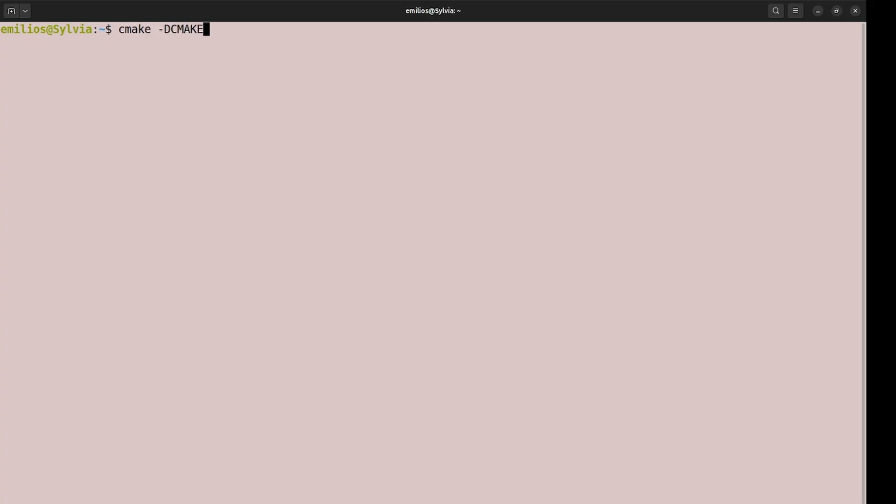
text(_BUILD_TYPE=)
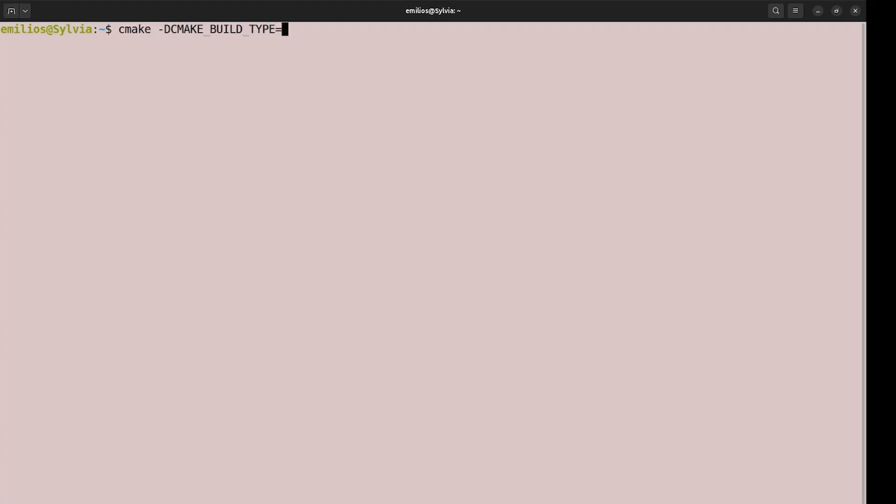
text(RelD)
key(BackSpace)
text(D)
key(BackSpace)
text(WithDEbINg)
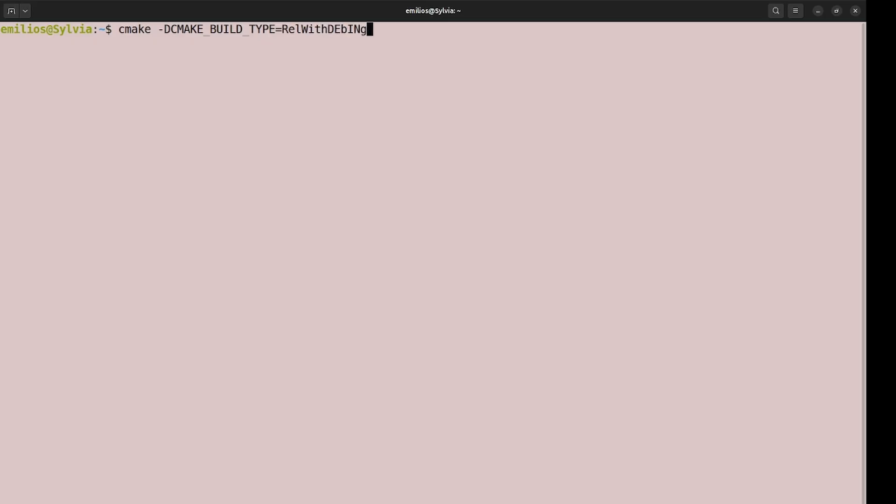
key(BackSpace)
key(BackSpace)
key(BackSpace)
key(BackSpace)
key(BackSpace)
text(ebINfo)
key(BackSpace)
key(BackSpace)
key(BackSpace)
text(nfo -DHPX_WI)
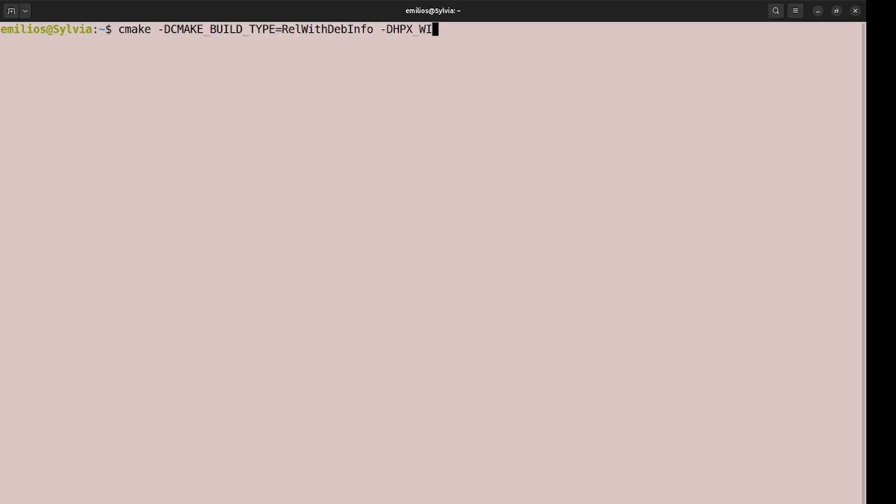
text(TH_ITT_NOTIFY)
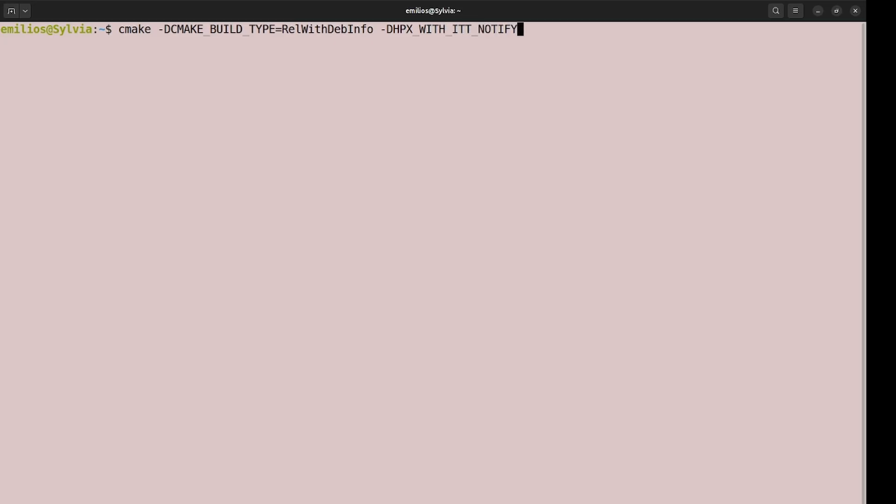
text(=TRUE -Dam)
- Add the option -DAmplifier_ROOT=/opt/intel/oneapi/vtune/latest/ to the cmake command
key(BackSpace)
key(BackSpace)
text(AM)
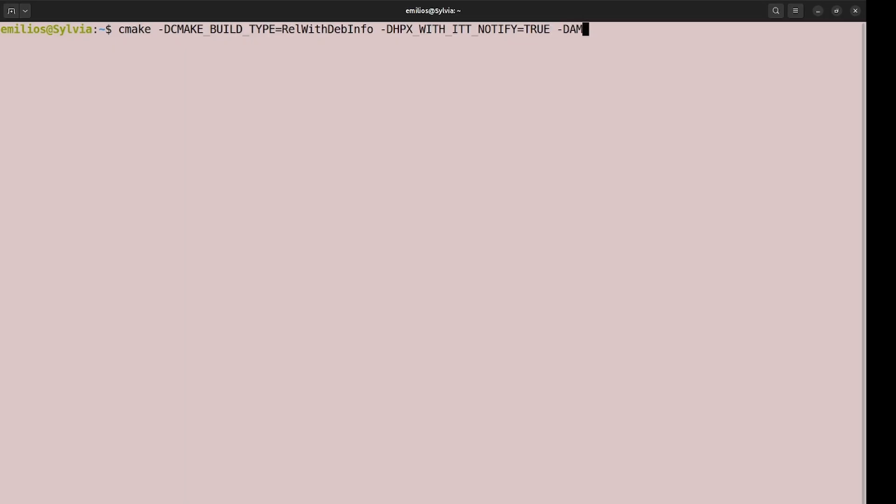
key(BackSpace)
text(mplifier_R)
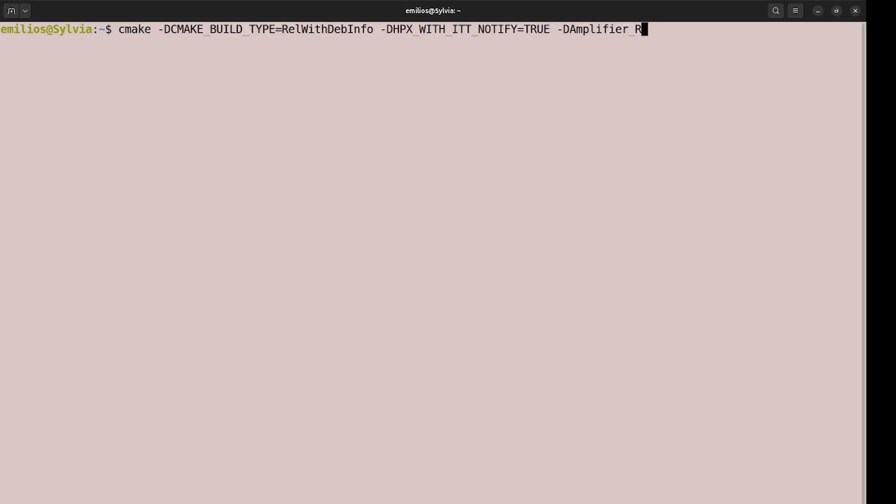
text(OOT=/opt/inte)
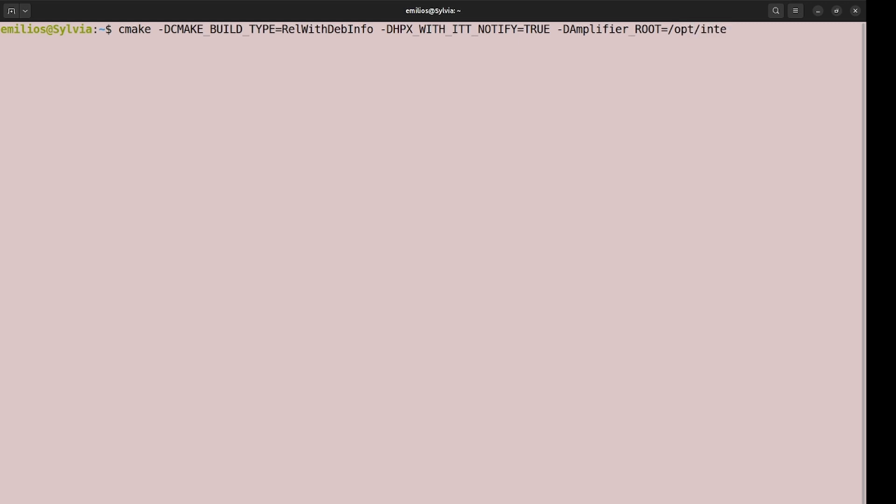
text(l/oneapi/vtune/la)
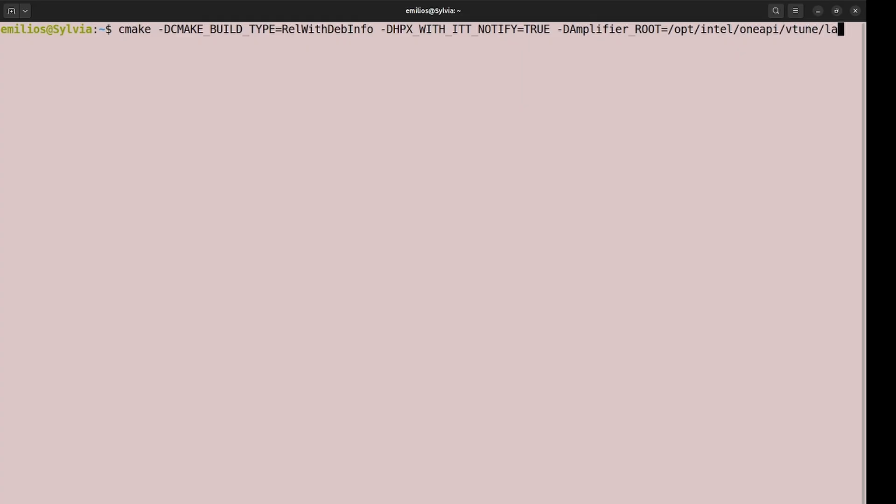
text(test/)
- Switch to Visual Studio Code and look through the odd-even sort functions in sort.cpp
key(alt+Tab)
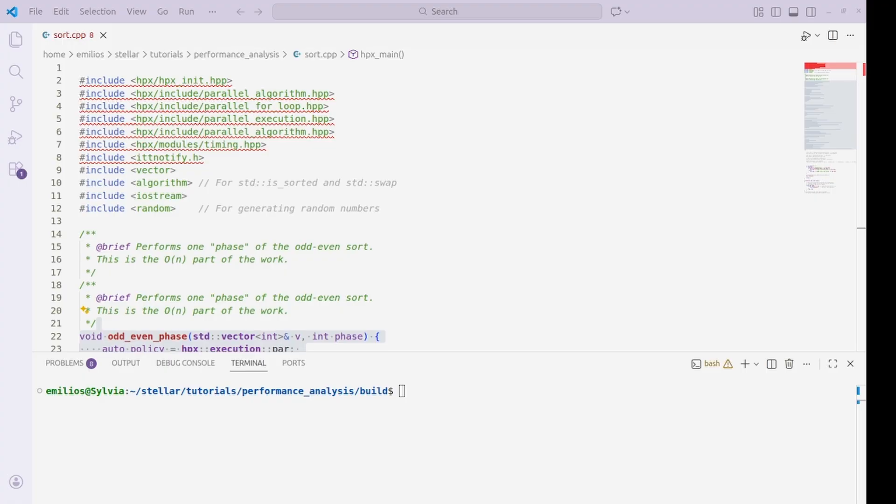
key(alt+Tab)
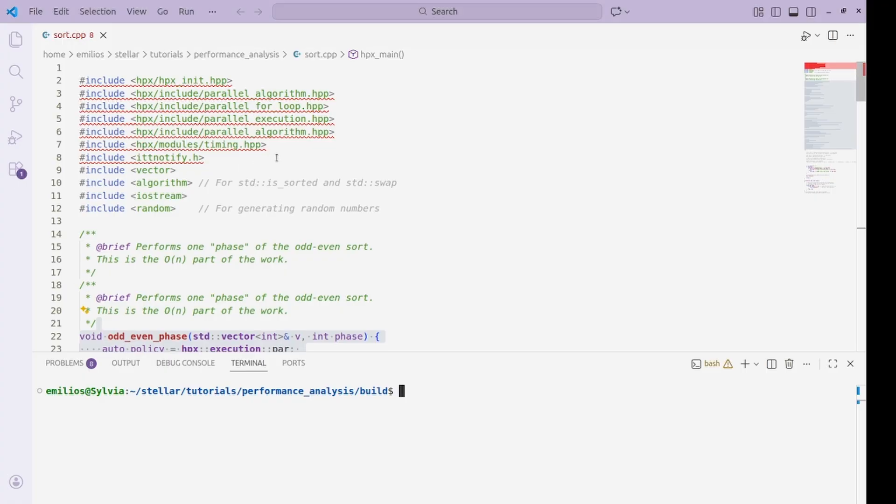
scroll(277, 158, down, 8)
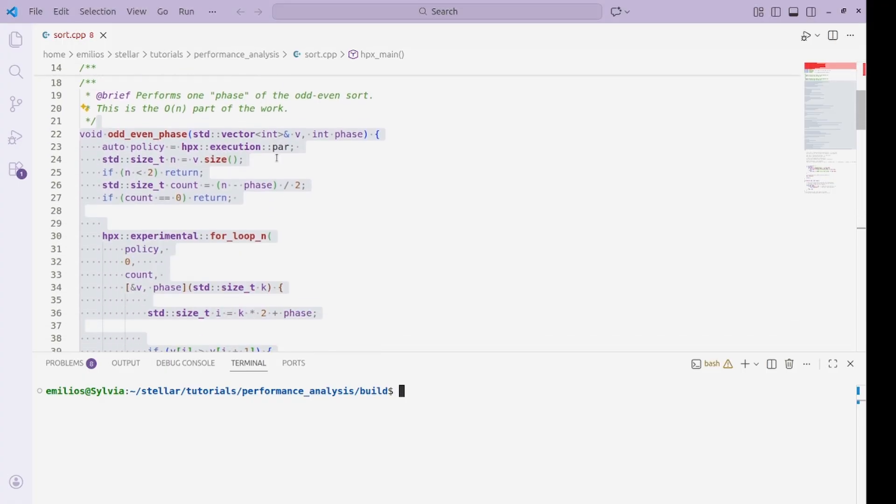
scroll(275, 162, down, 6)
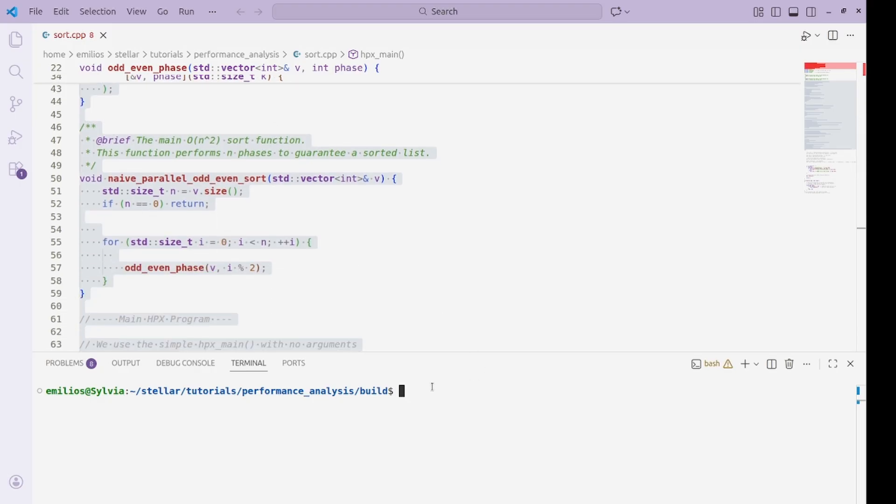
- Run ./sort -threads=4 in the build folder and highlight the reported sorting time
text(./sort -threads)
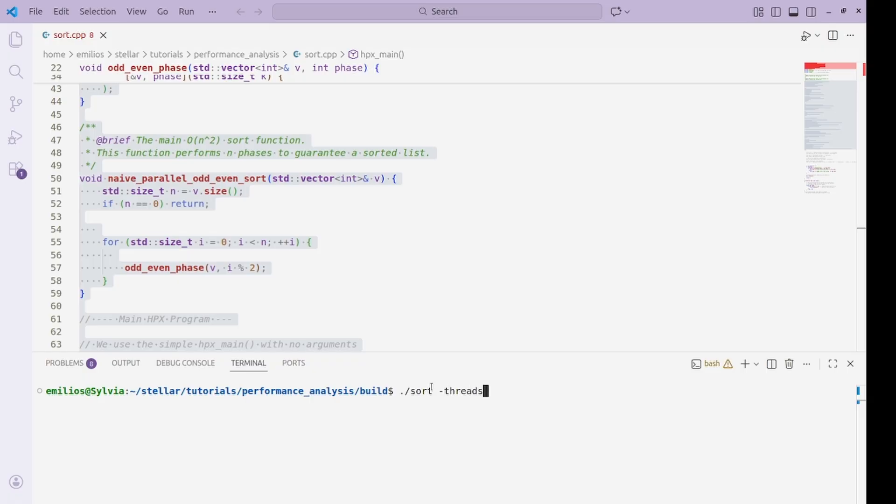
key(BackSpace)
text(=4)
key(Return)
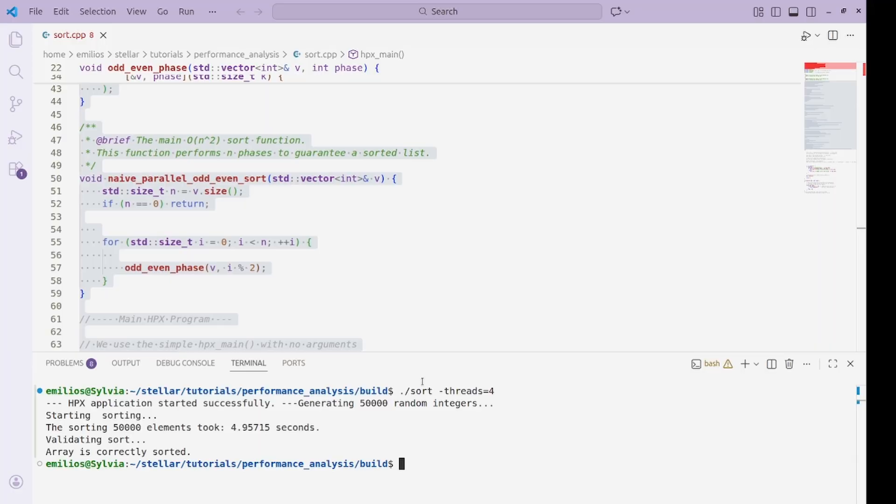
drag(213, 428, 328, 429)
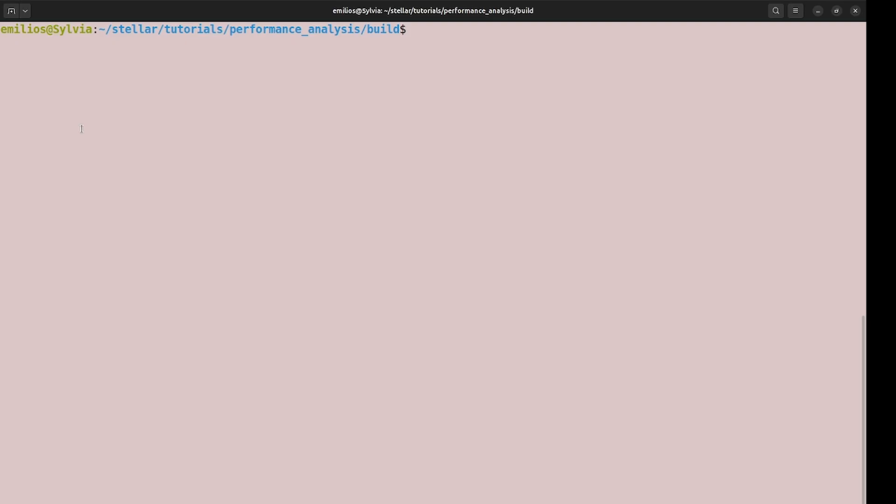
- Run the command vtune -collect hotspots -result-dir vtune_results ./sort --hpx:threads=4 in the build folder
text(vtune -collect hotspots -result-dir vtune_results  ./sort --hpx:threads=4)
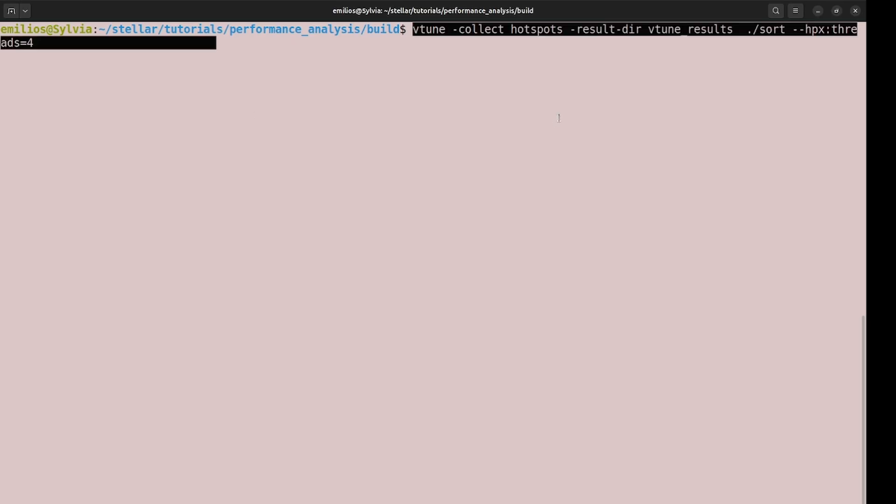
key(BackSpace)
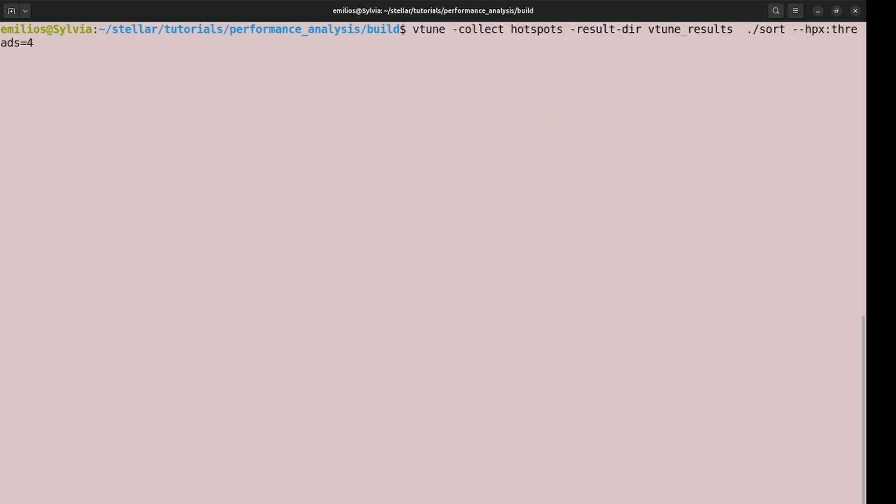
drag(413, 30, 731, 29)
click(691, 31)
double_click(690, 30)
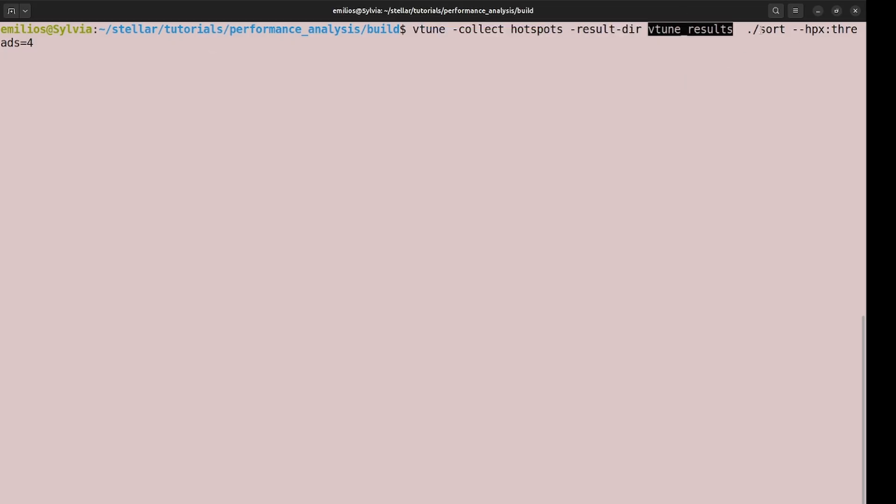
double_click(786, 29)
key(Right)
key(Left)
key(Left)
key(Left)
key(Left)
key(Left)
key(Left)
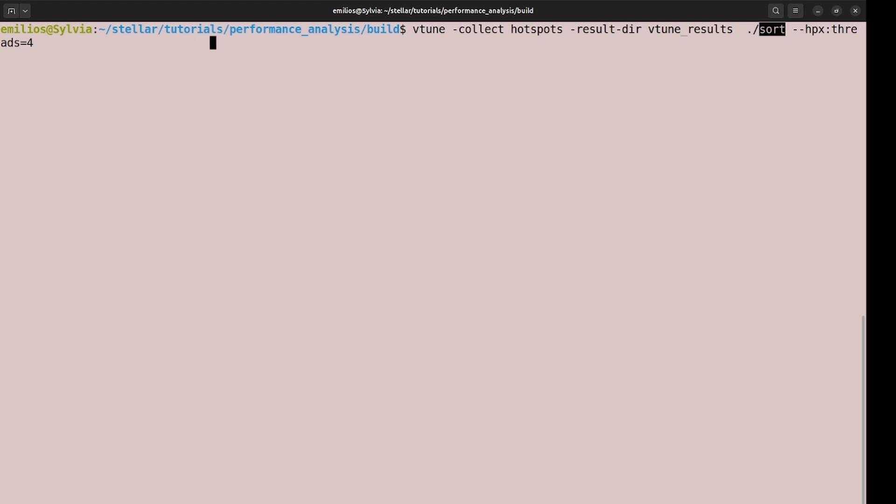
key(Left)
key(Left)
key(Left)
key(Left)
key(Left)
key(Left)
key(Left)
key(Left)
key(Left)
key(Left)
key(Left)
key(Left)
key(Left)
key(Left)
key(Left)
key(Left)
key(Left)
key(Left)
key(Left)
key(Left)
key(Return)
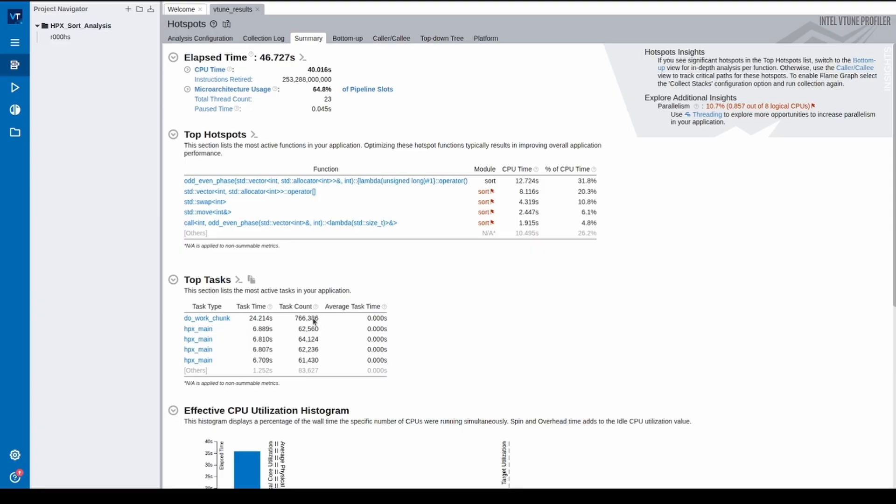
- Review the Hotspots summary of vtune_results, then open the Bottom-up view and enlarge its thread timeline
mouse_move(314, 321)
mouse_move(595, 189)
click(355, 39)
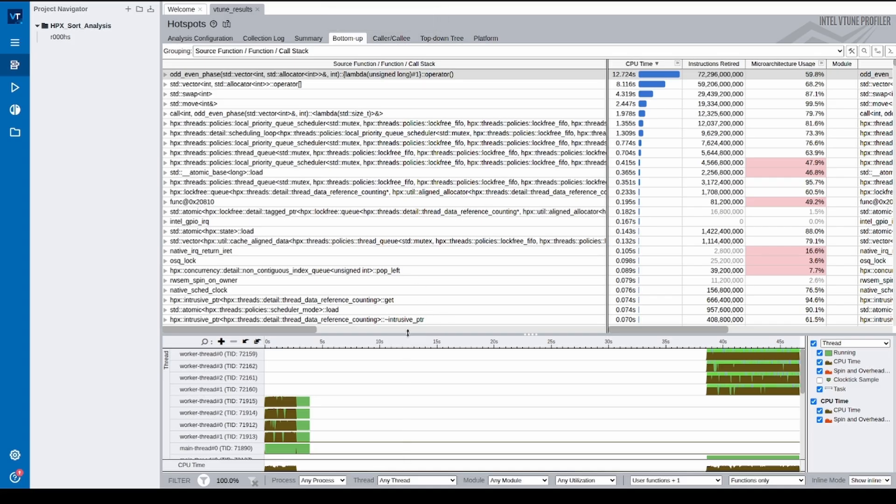
drag(407, 334, 376, 70)
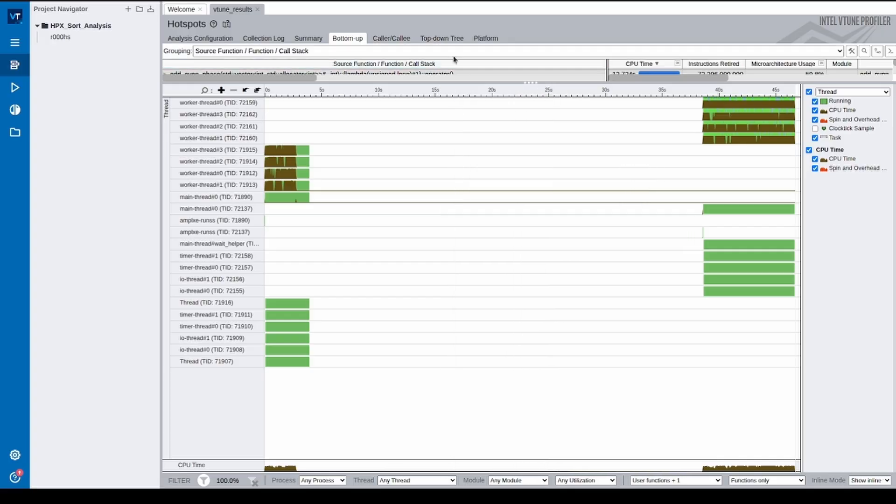
- Open the Platform view and examine the worker threads' activity on the timeline
click(486, 39)
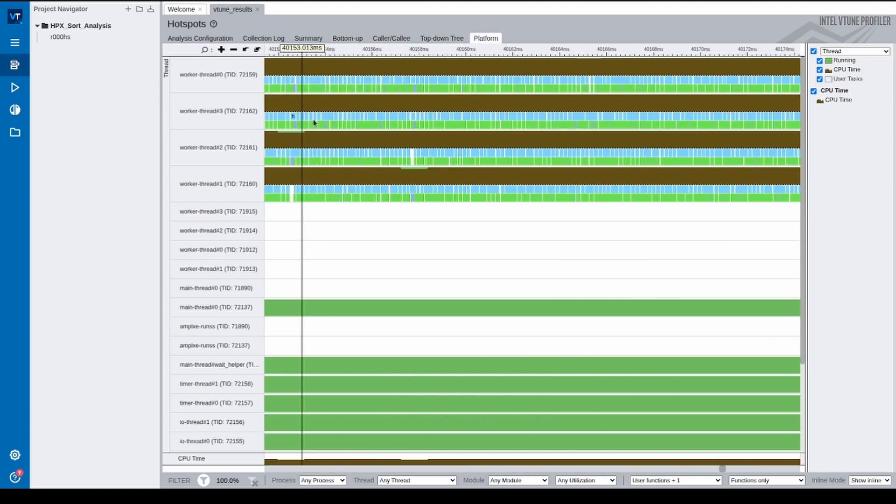
scroll(423, 92, up, 10)
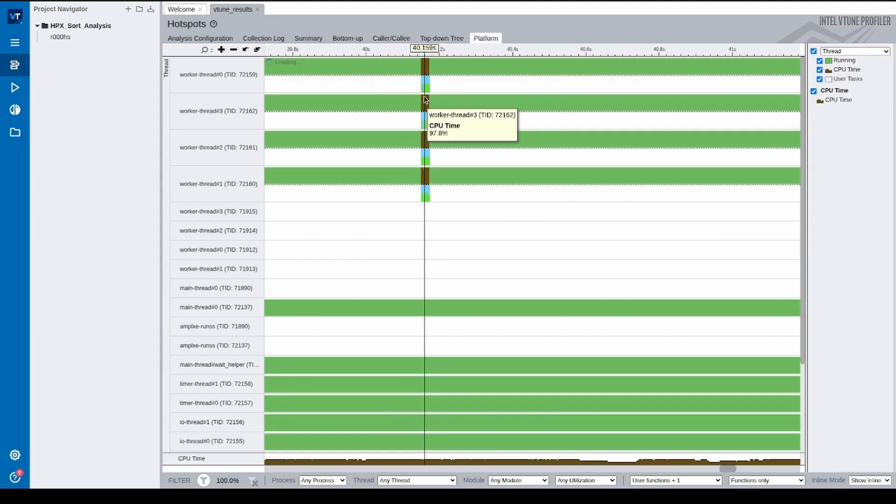
- Filter the Platform timeline to show only the main-thread process, which accounts for 74.8% of the data
scroll(424, 100, down, 10)
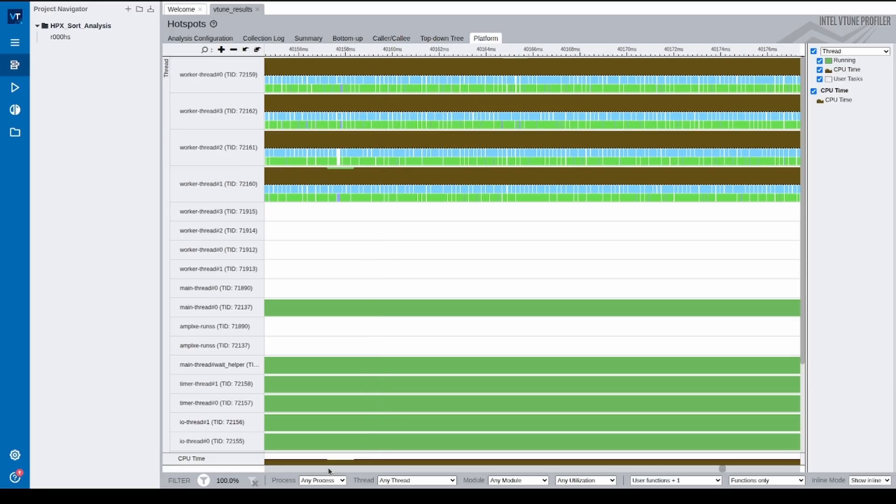
click(329, 483)
click(336, 439)
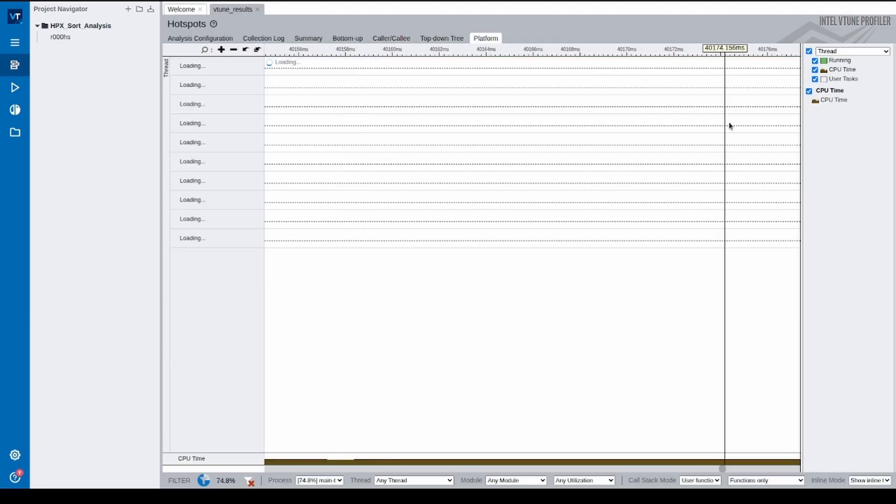
- Examine how the hpx_main user tasks and their nested do_work_chunk tasks are distributed across the four worker threads
scroll(728, 123, up, 10)
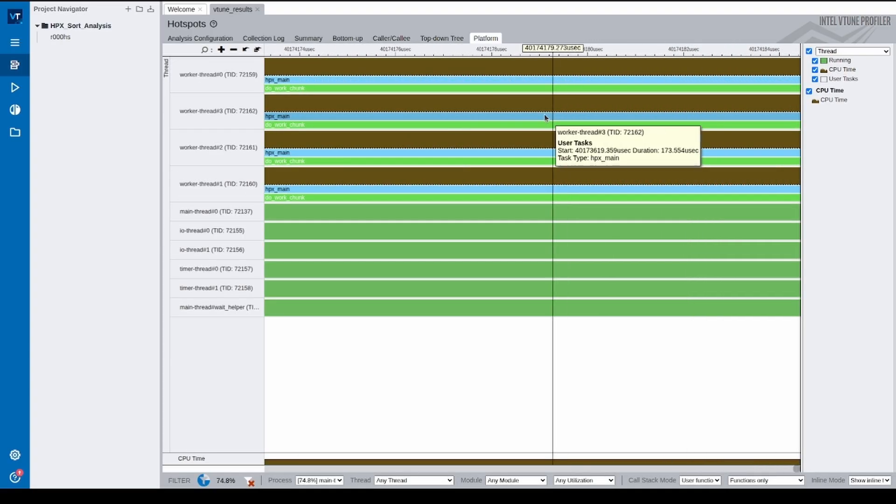
scroll(537, 118, down, 4)
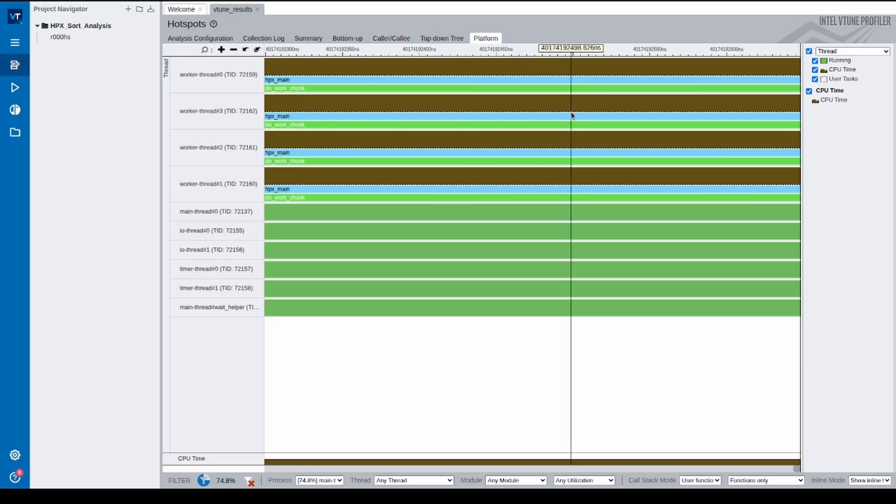
scroll(560, 116, up, 10)
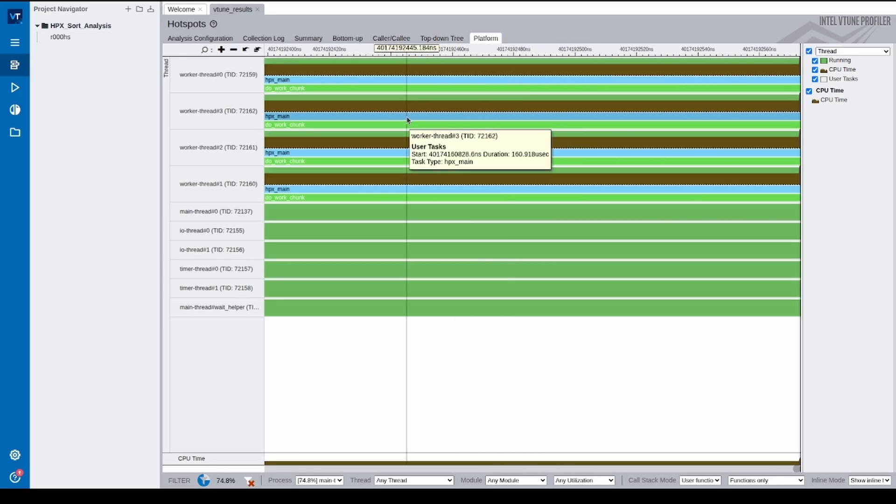
scroll(365, 140, down, 5)
scroll(365, 140, down, 8)
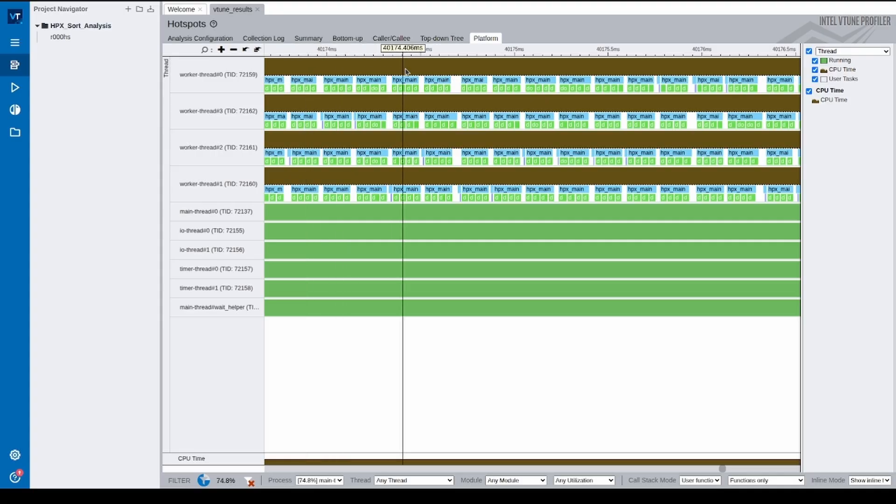
scroll(401, 93, down, 5)
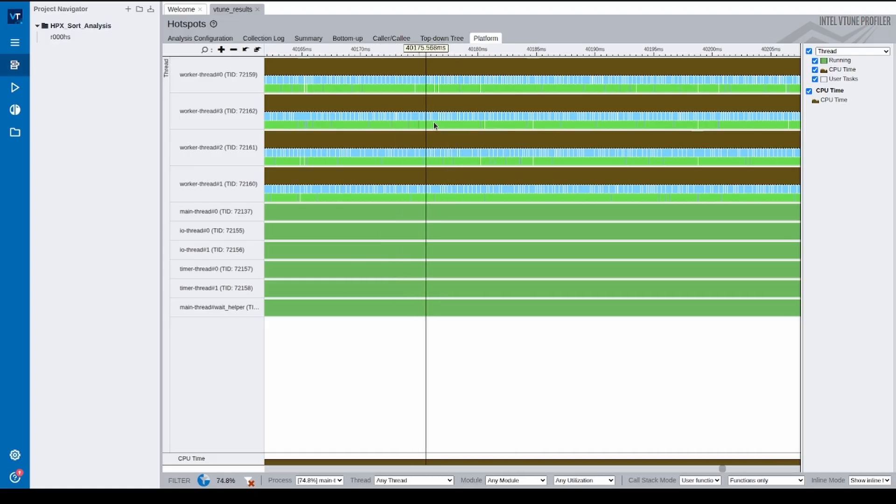
- Inspect individual do_work_chunk tasks and the idle gaps between successive hpx_main tasks on the worker threads
mouse_move(428, 130)
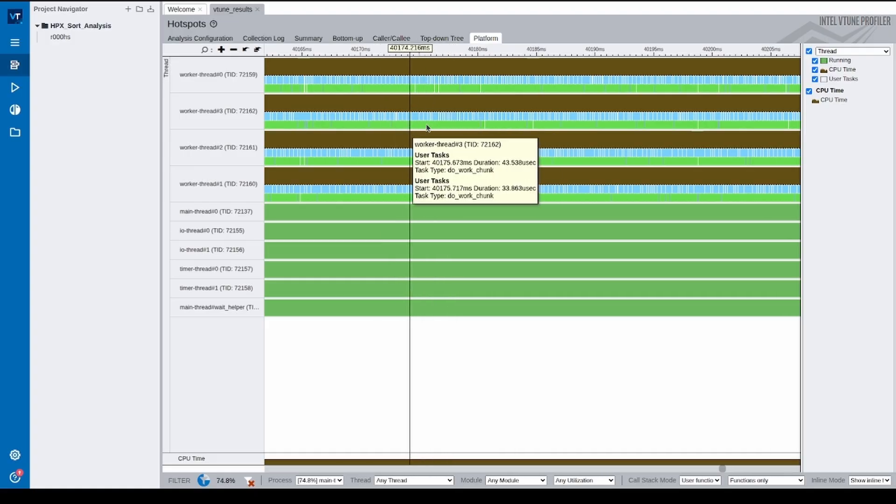
mouse_move(485, 108)
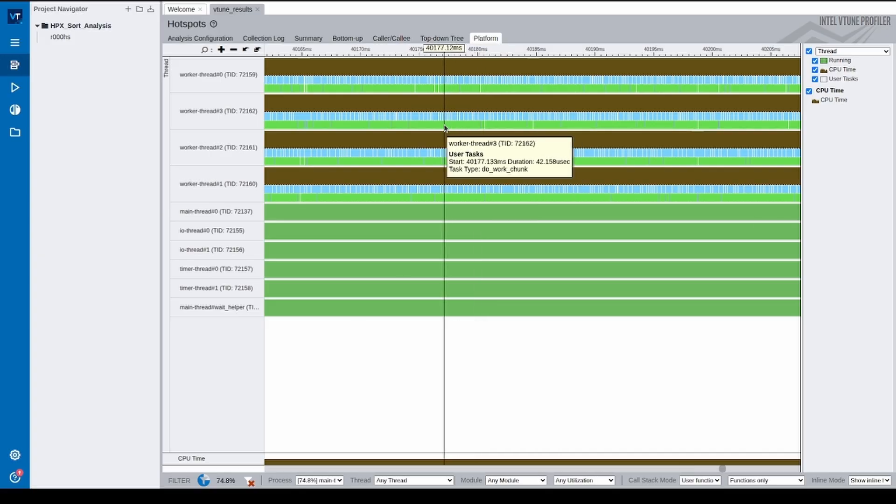
scroll(444, 128, up, 10)
scroll(445, 128, up, 5)
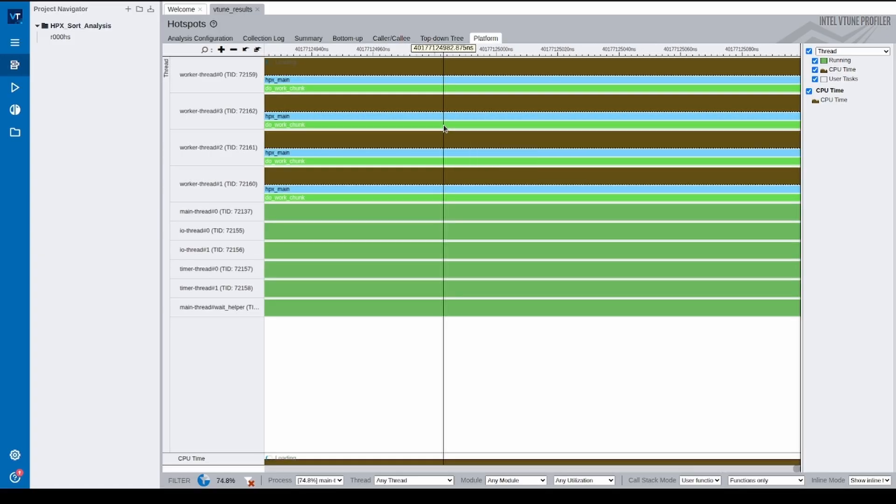
scroll(444, 127, down, 5)
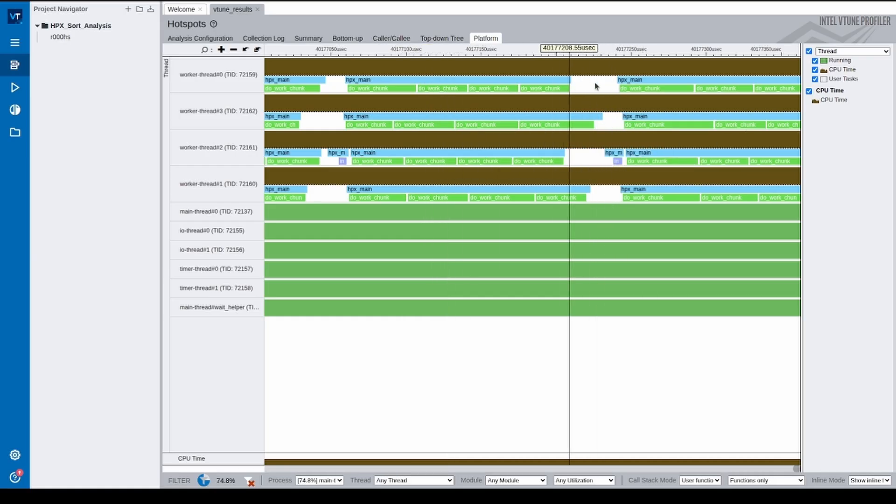
mouse_move(602, 135)
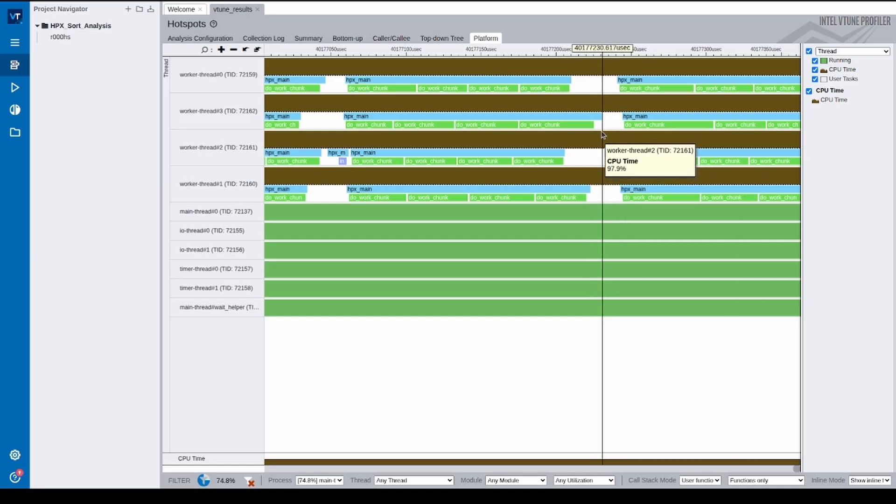